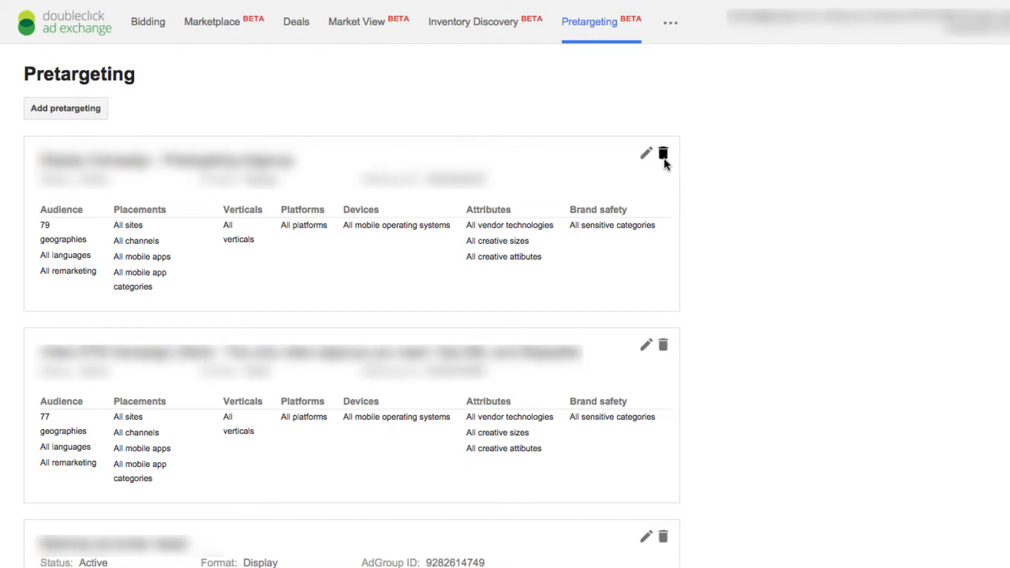
Create a pretargeting config named 'Campaign: YouTube Skippable Mobile and Tablet' with Video format.
left_click(93, 118)
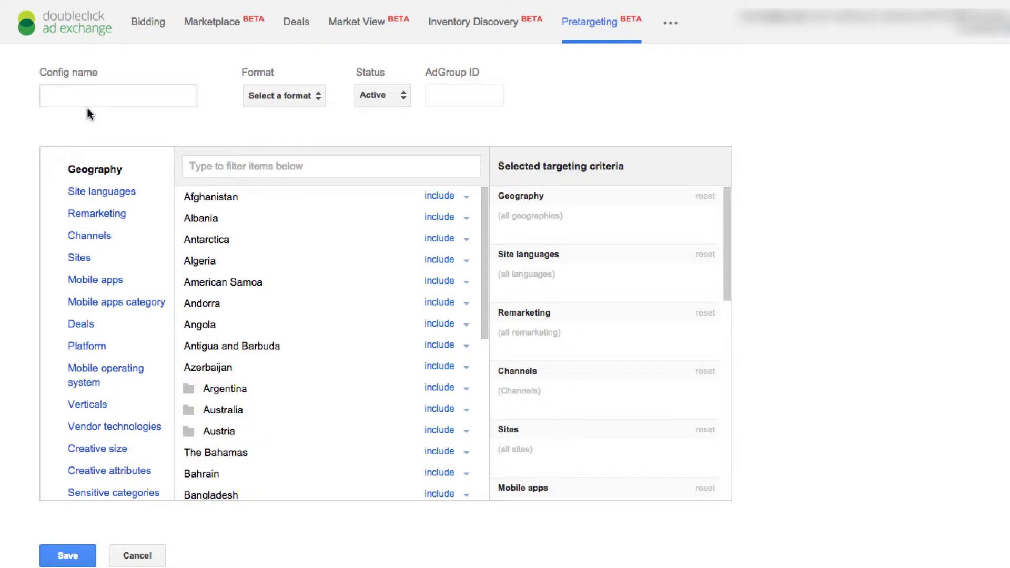
left_click(83, 95)
type("Campaign: YouTube Skippable Mobile and Tablet")
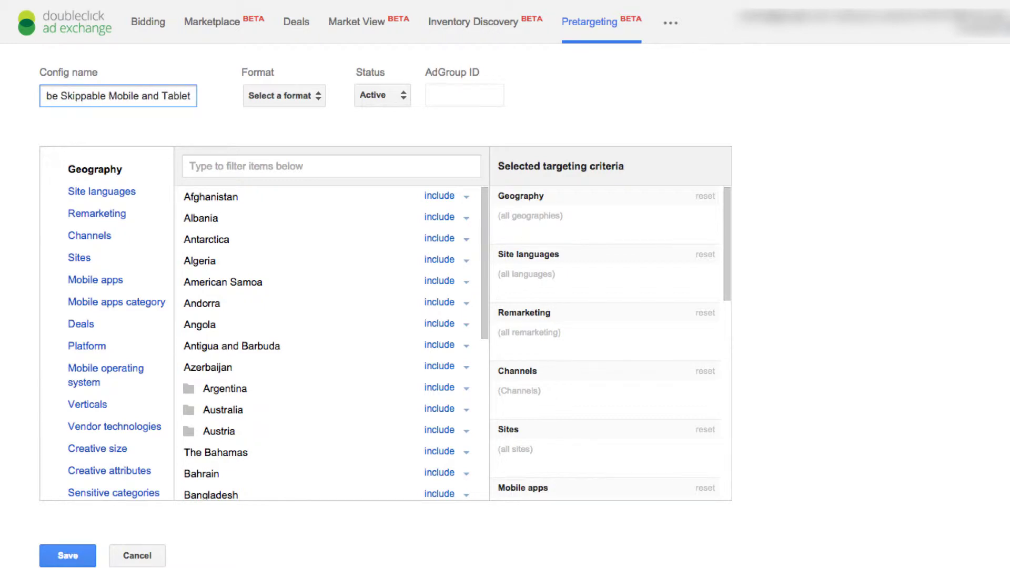
left_click(269, 101)
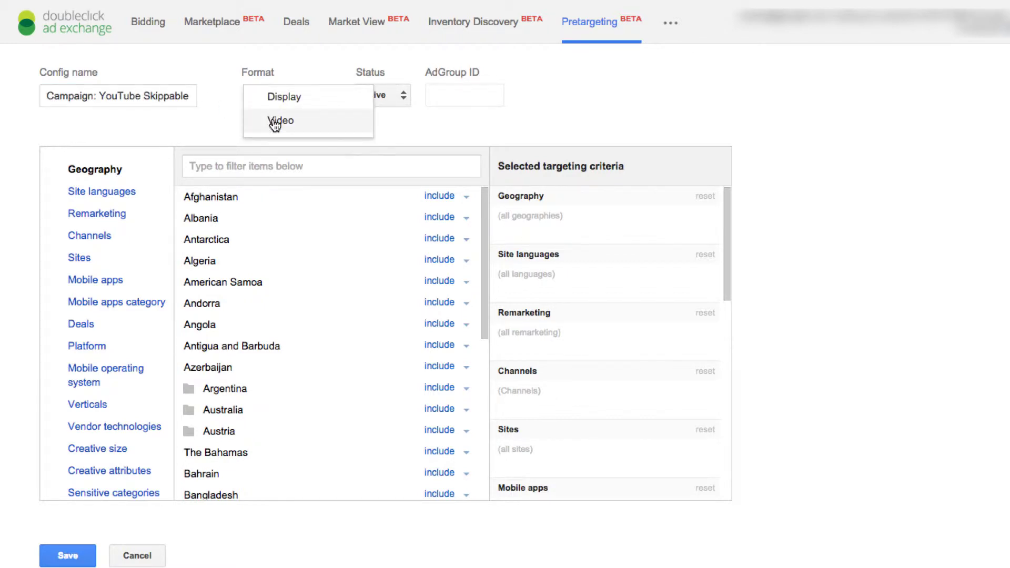
left_click(274, 124)
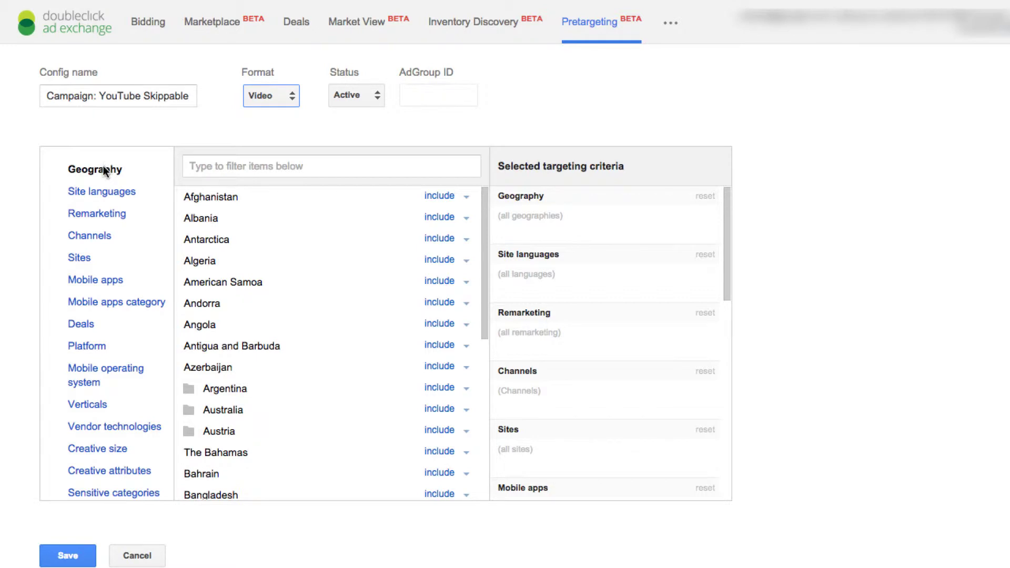
Set geography targeting to exclude China, then Japan.
left_click(202, 165)
type("China")
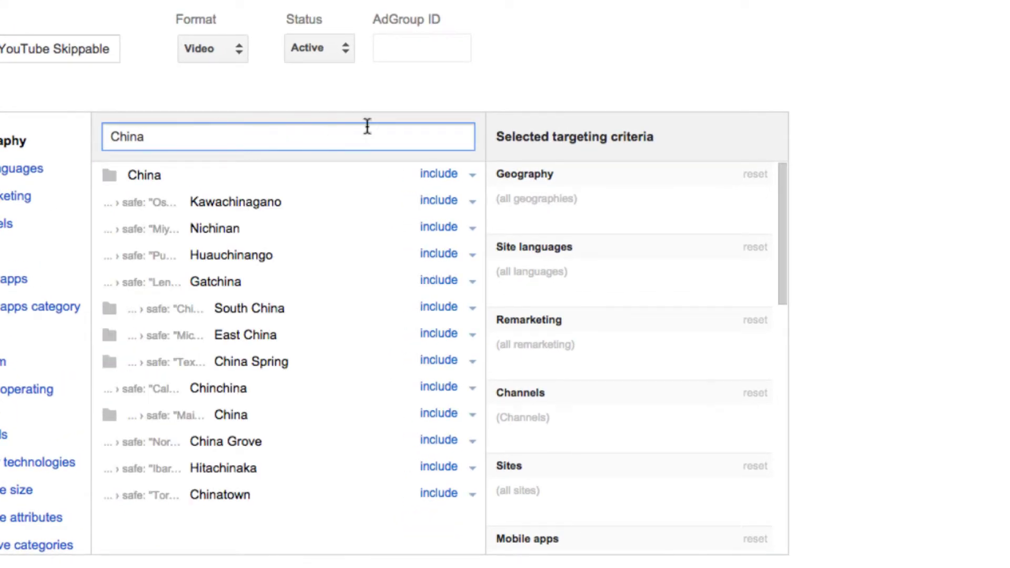
left_click(472, 175)
left_click(454, 226)
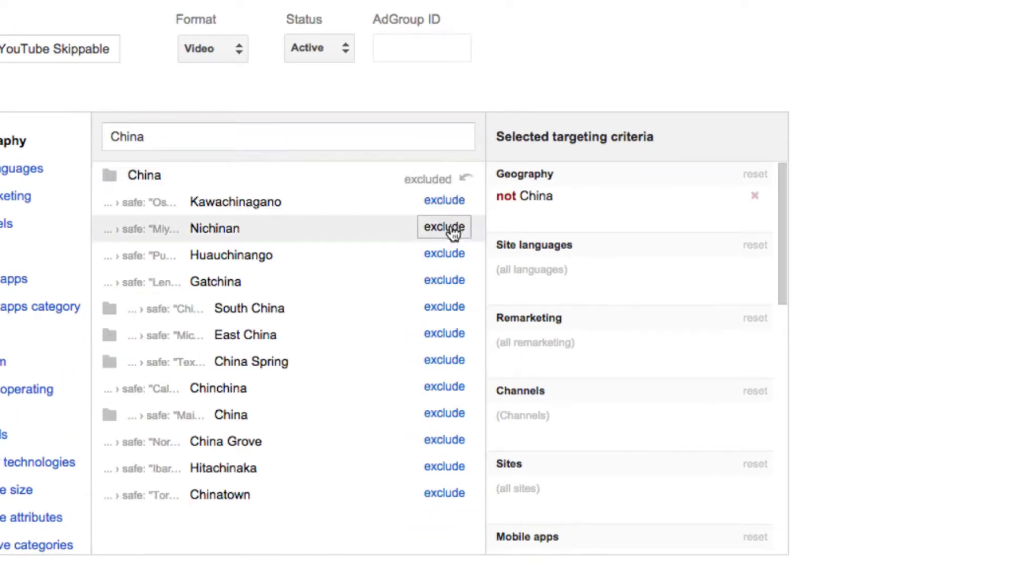
left_click_drag(160, 135, 100, 136)
key("BackSpace")
type("Japan")
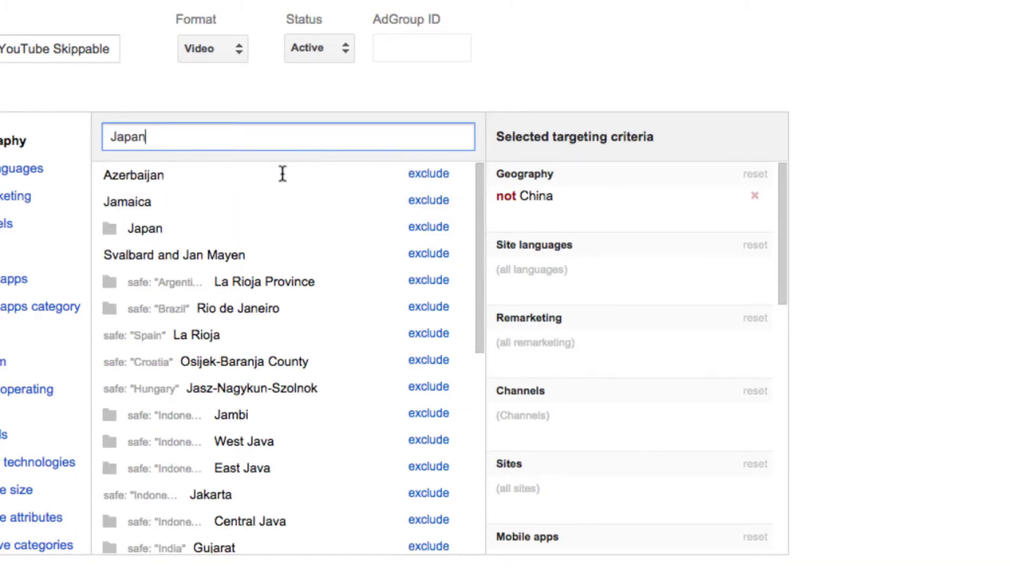
left_click(446, 178)
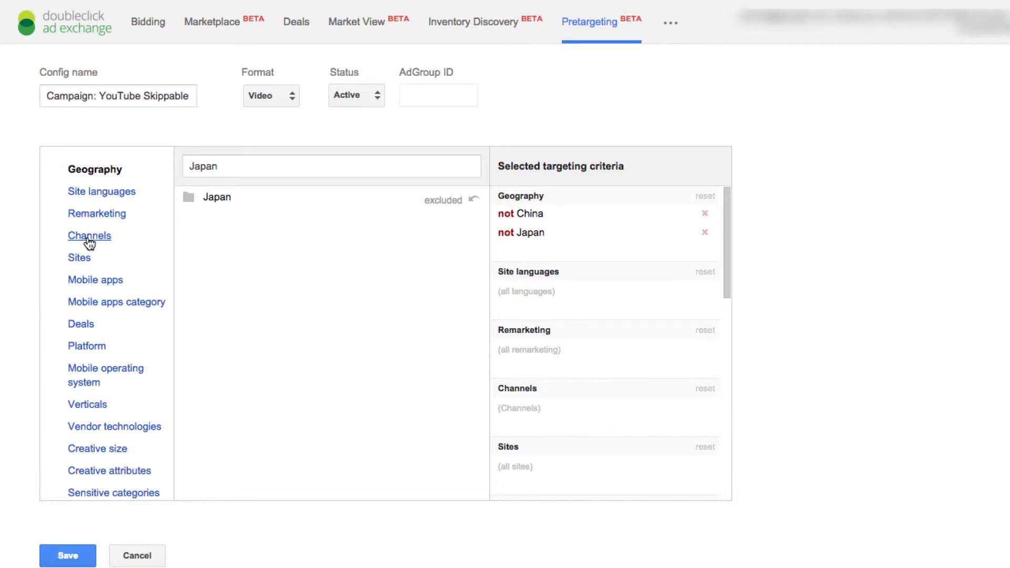
Add youtube.com as the only targeted site URL.
left_click(82, 259)
left_click(254, 235)
type("youtube.com")
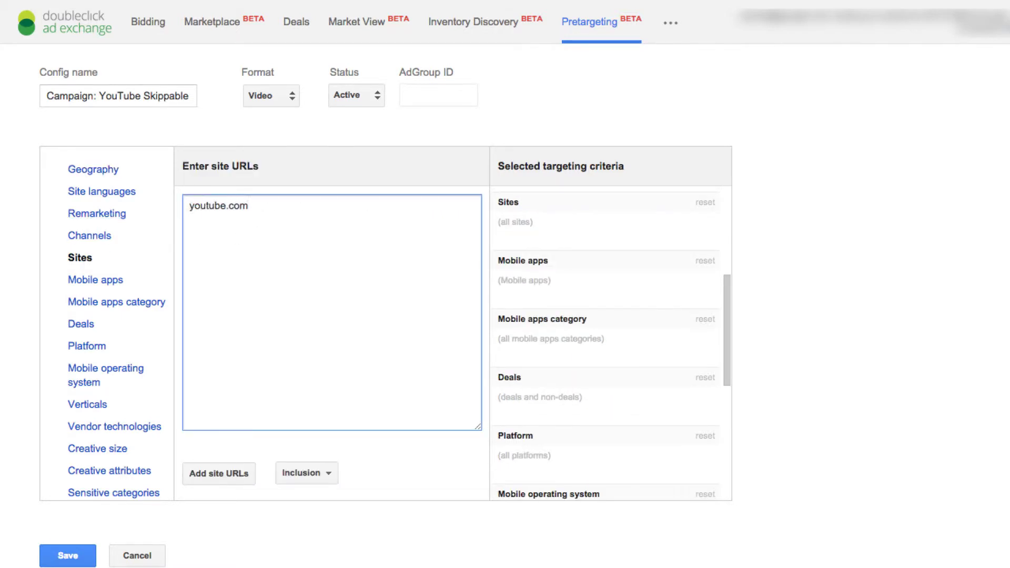
left_click(236, 484)
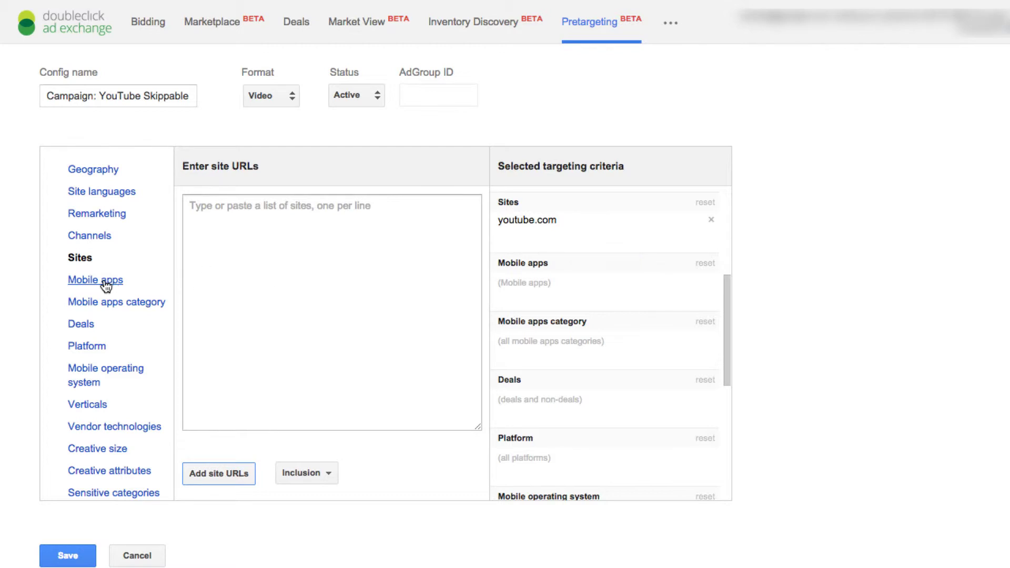
Include the Mobile and Tablet platforms.
left_click(88, 349)
left_click(456, 200)
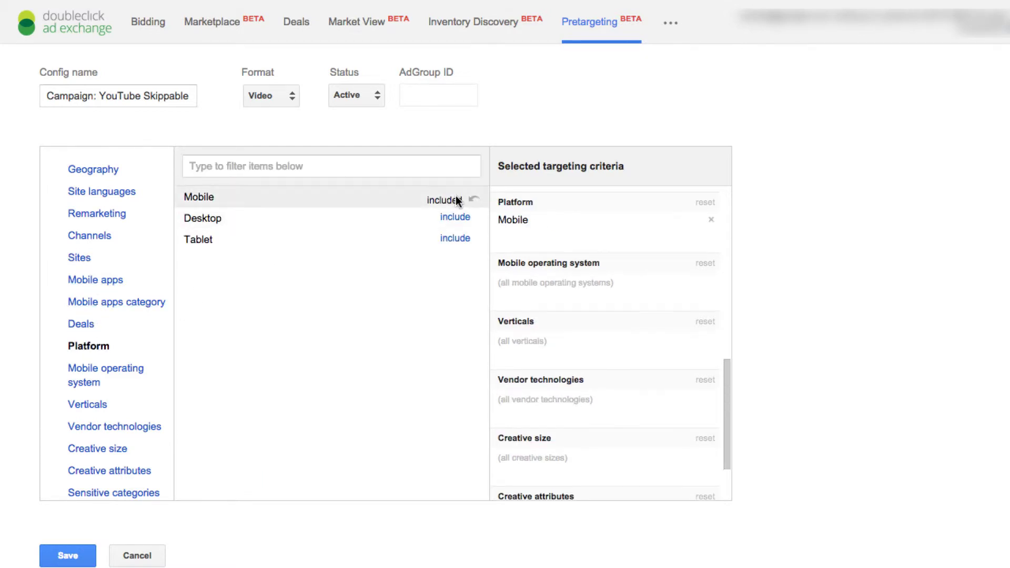
left_click(456, 239)
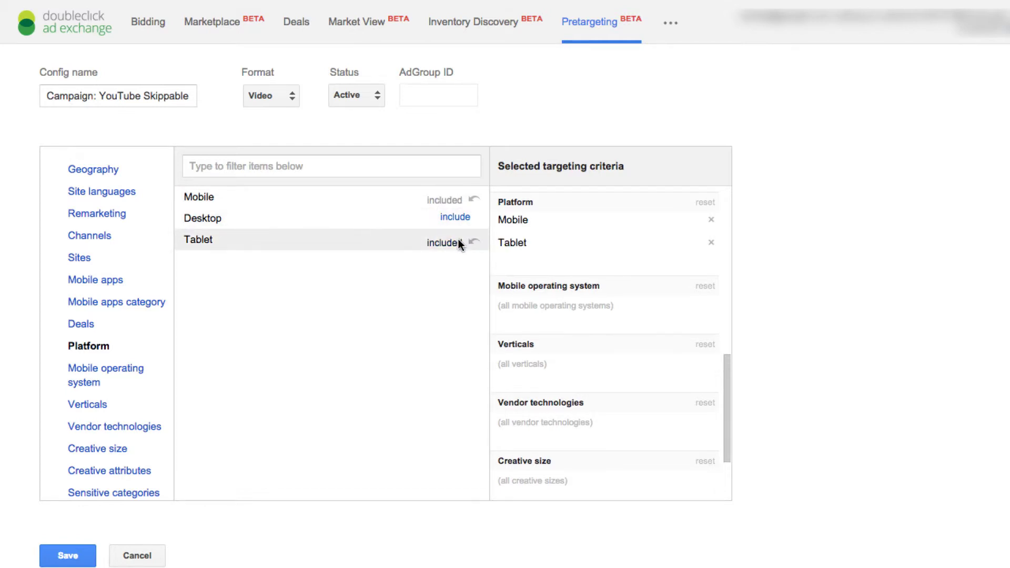
Review vendor technologies and creative sizes, leaving both unrestricted.
left_click(134, 430)
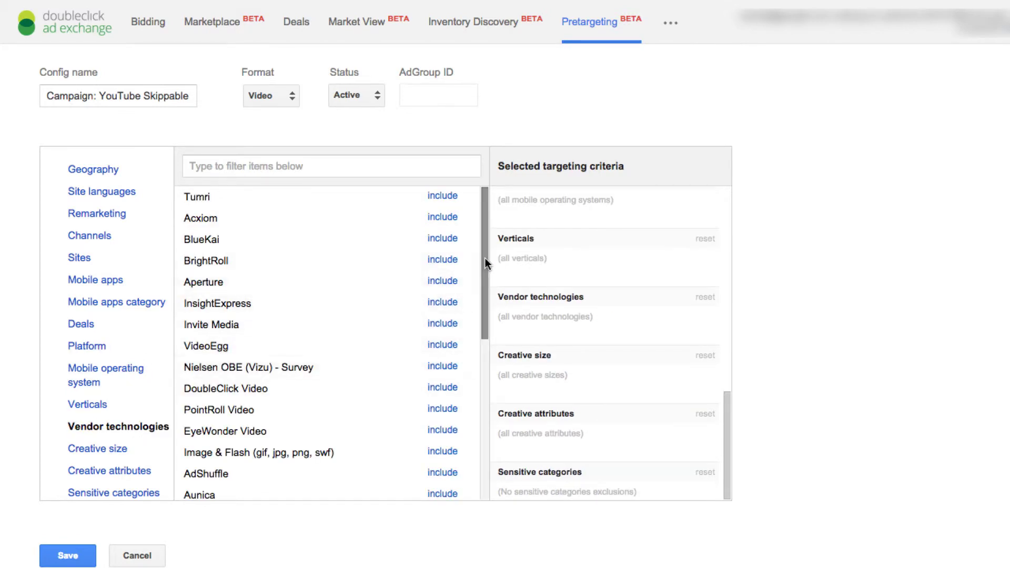
left_click_drag(485, 258, 487, 364)
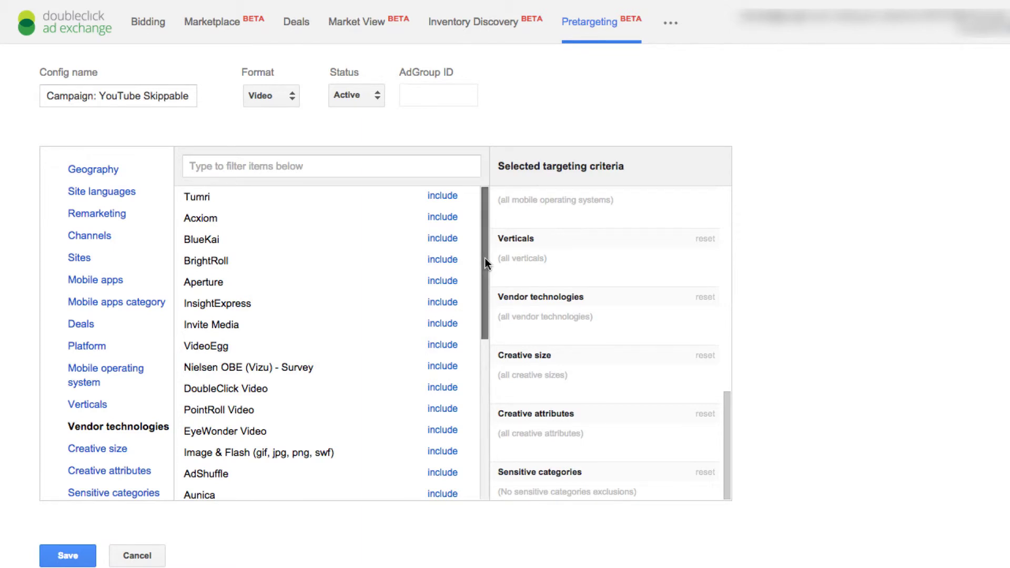
scroll(489, 387, "down", 3)
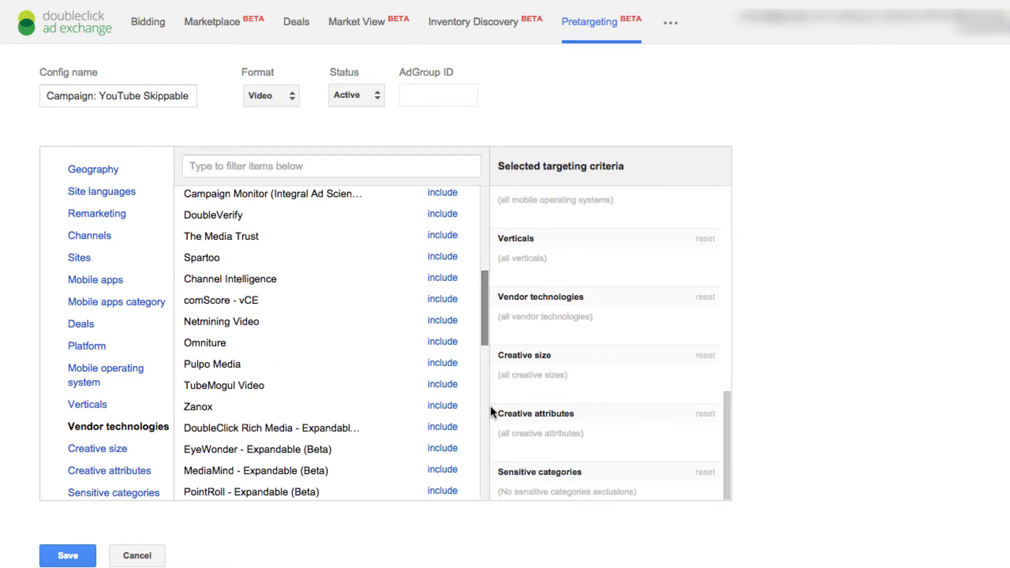
left_click(124, 452)
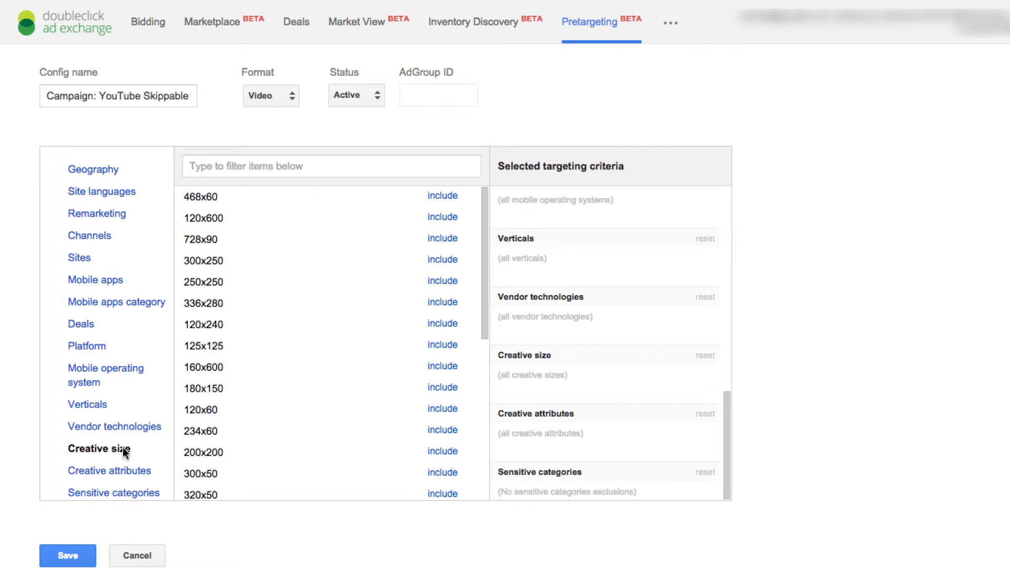
Include the Skippable Instream Video and RichMediaCapabilityHTML4 creative attributes.
left_click(116, 471)
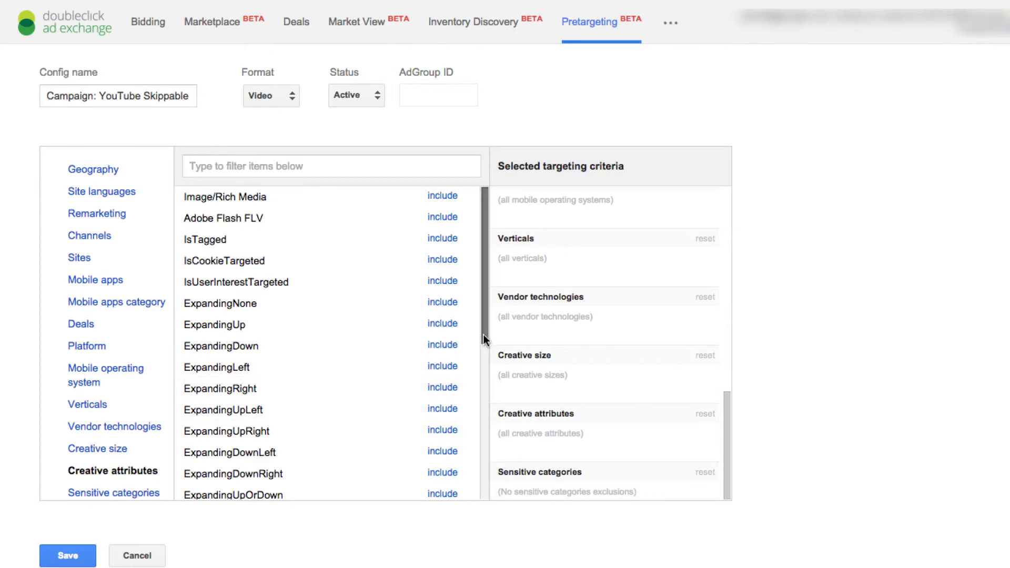
mouse_move(483, 334)
left_mouse_down()
mouse_move(487, 359)
mouse_move(434, 430)
left_mouse_up()
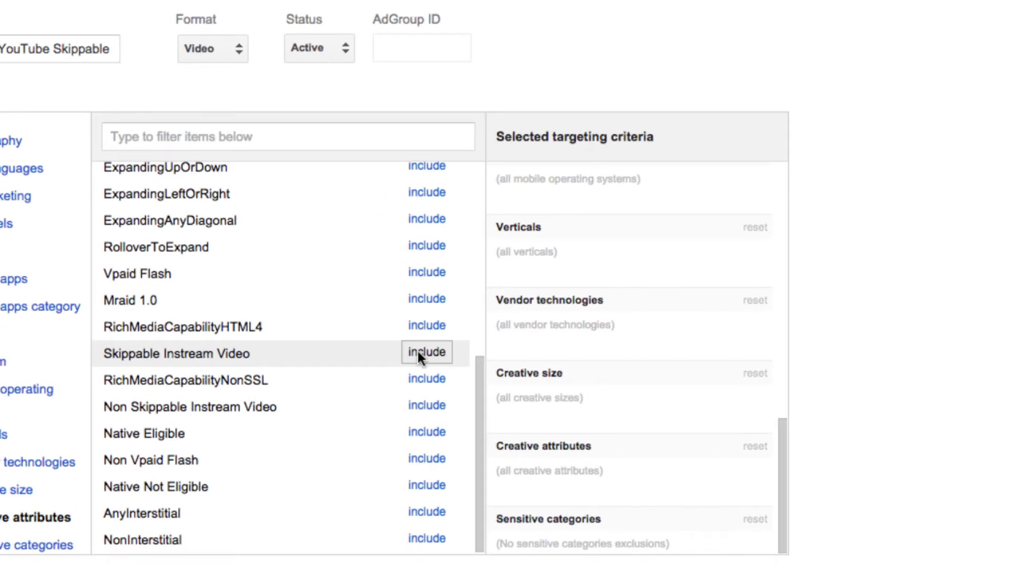
left_click(419, 350)
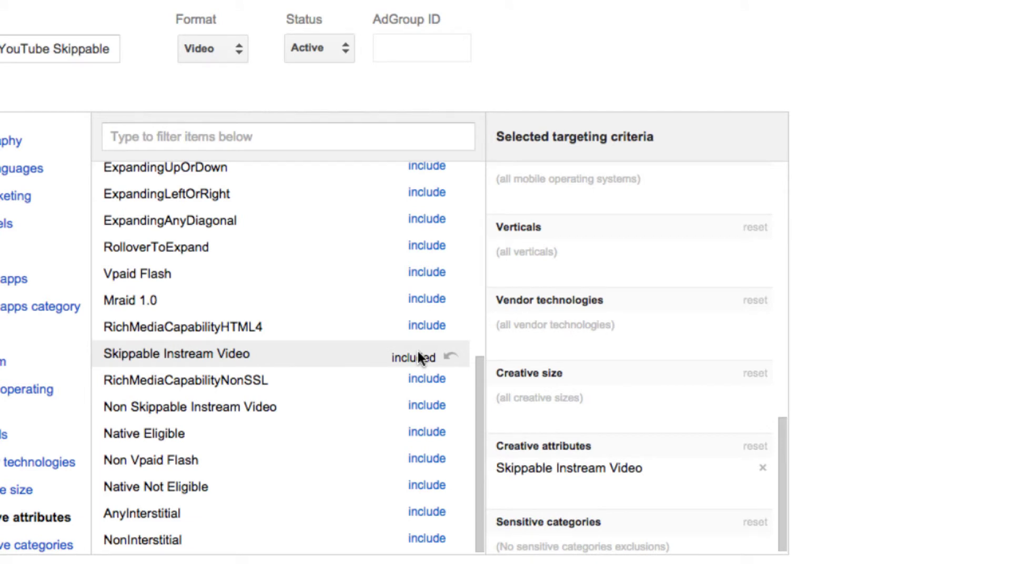
left_click(422, 325)
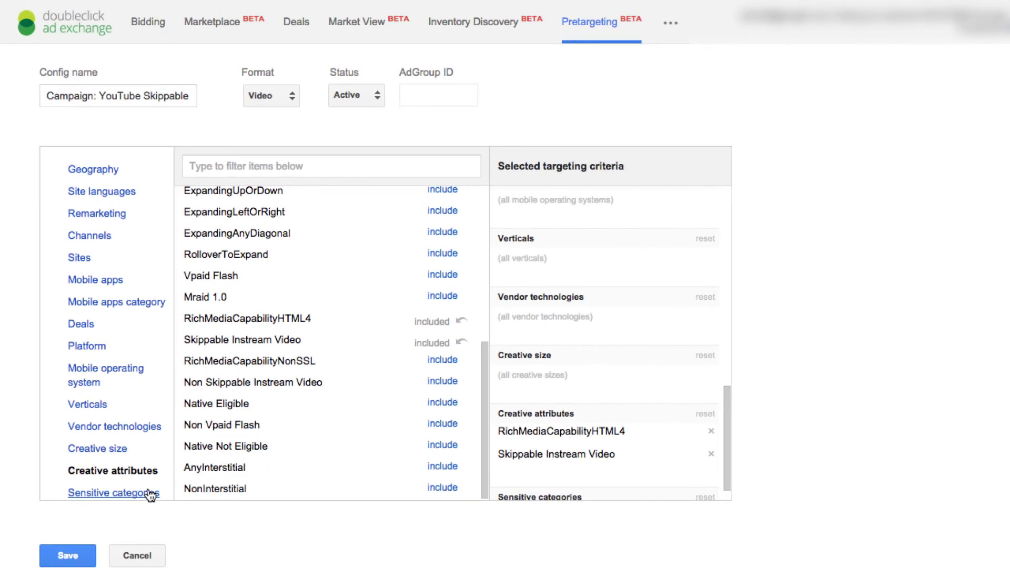
Review the sensitive categories, leaving none excluded.
left_click(150, 495)
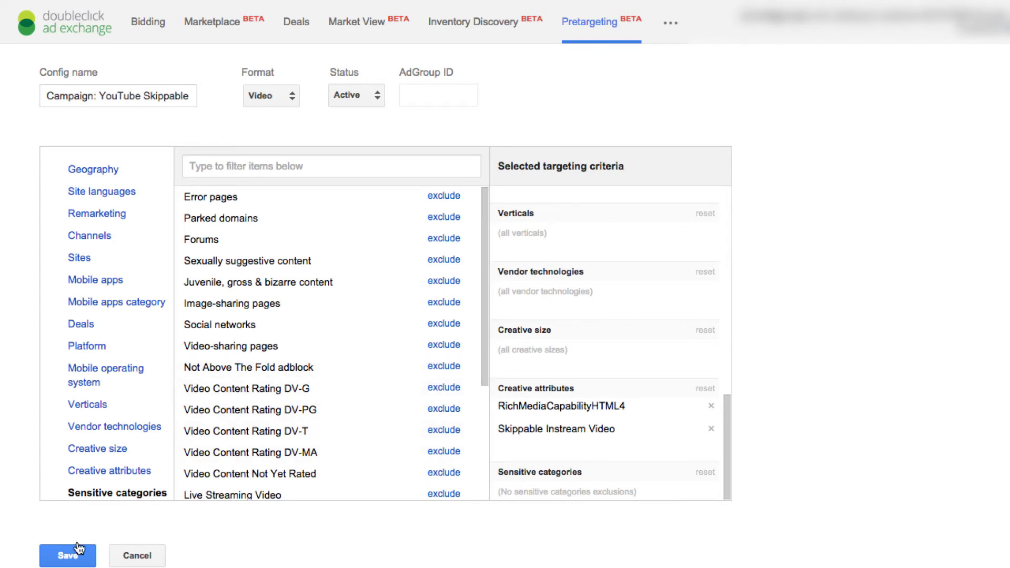
Save the configuration so it appears in the pretargeting list as an active Video campaign.
left_click(70, 559)
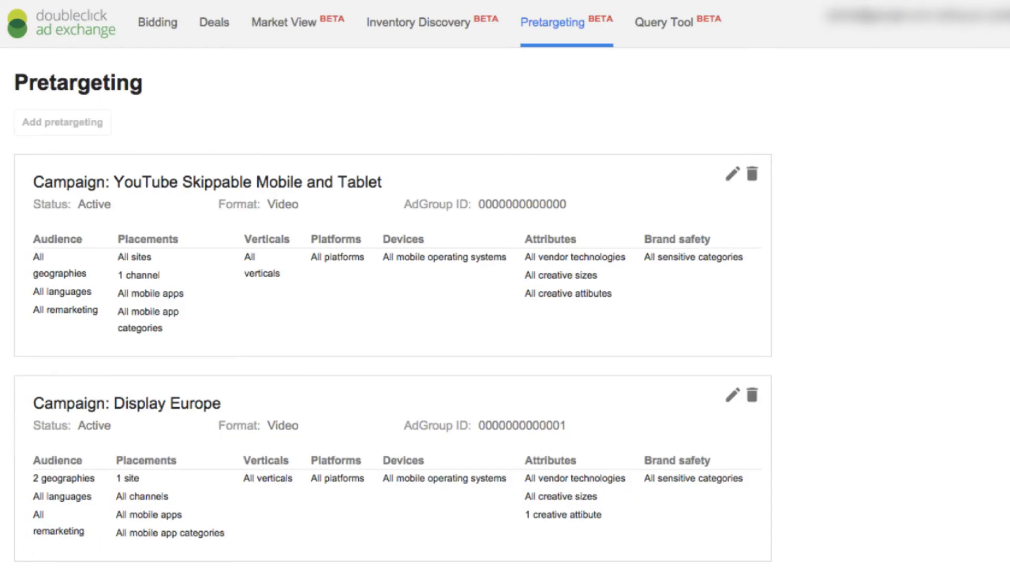